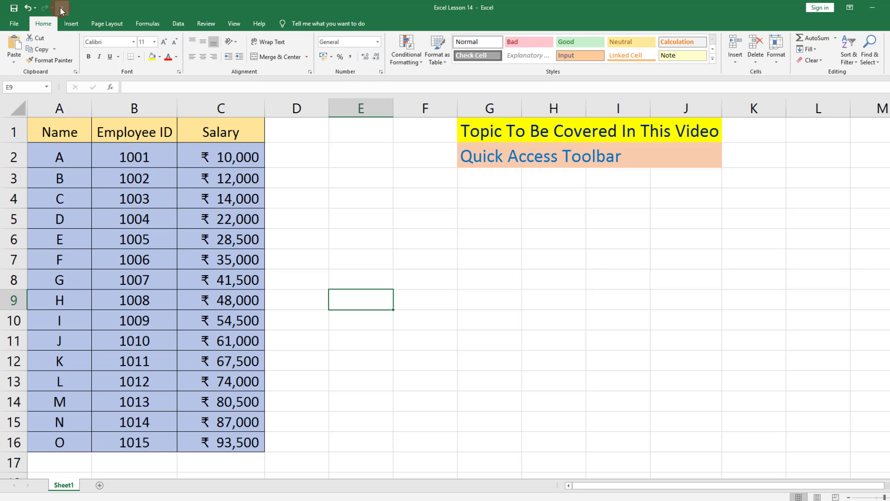
- Add Quick Print to the Quick Access Toolbar, then remove it again
click(62, 9)
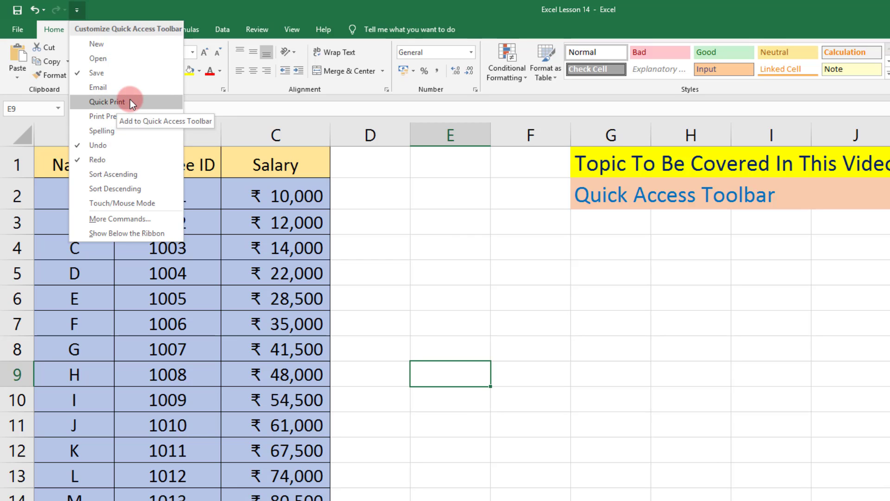
click(95, 103)
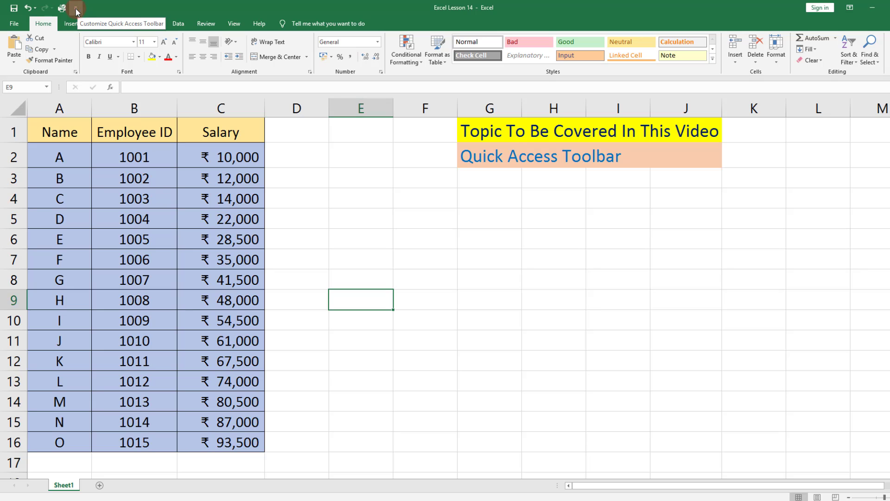
click(76, 9)
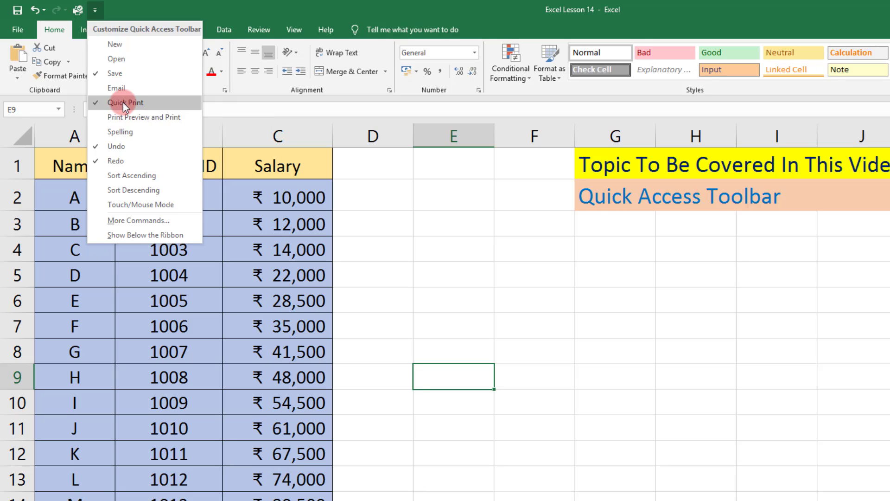
click(123, 102)
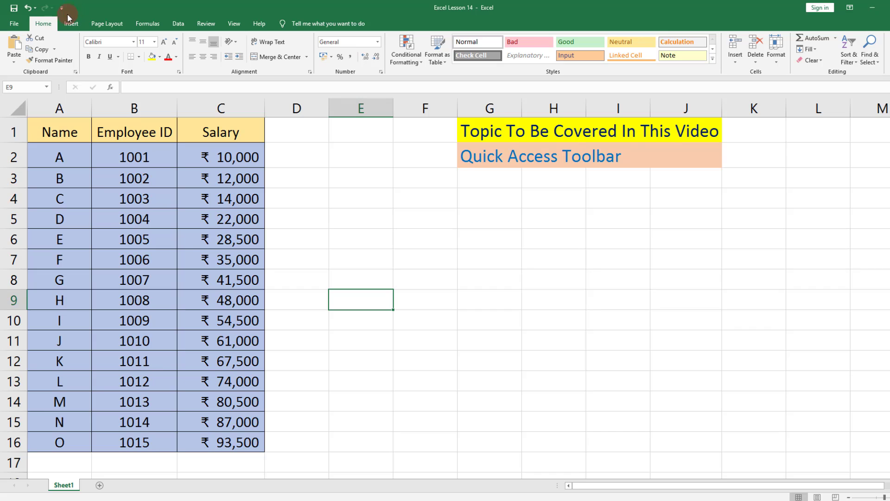
- In More Commands, add Fill Color from Popular Commands after Save, Undo and Redo
click(63, 8)
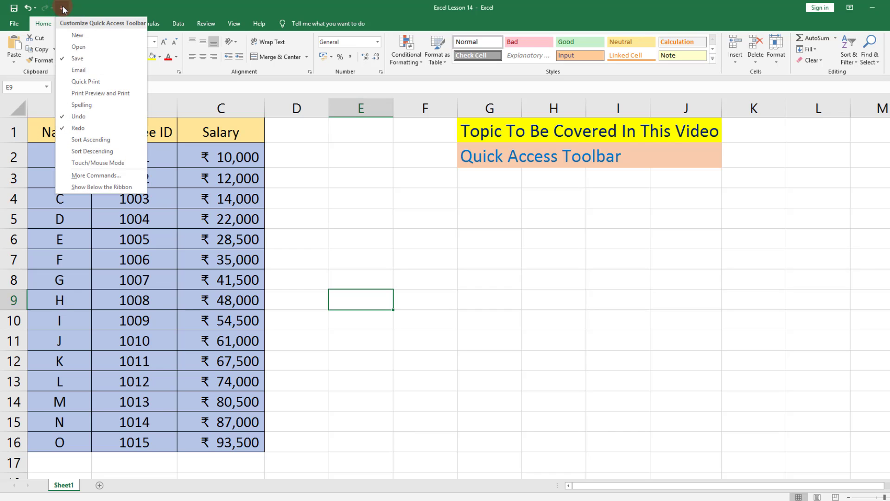
click(101, 176)
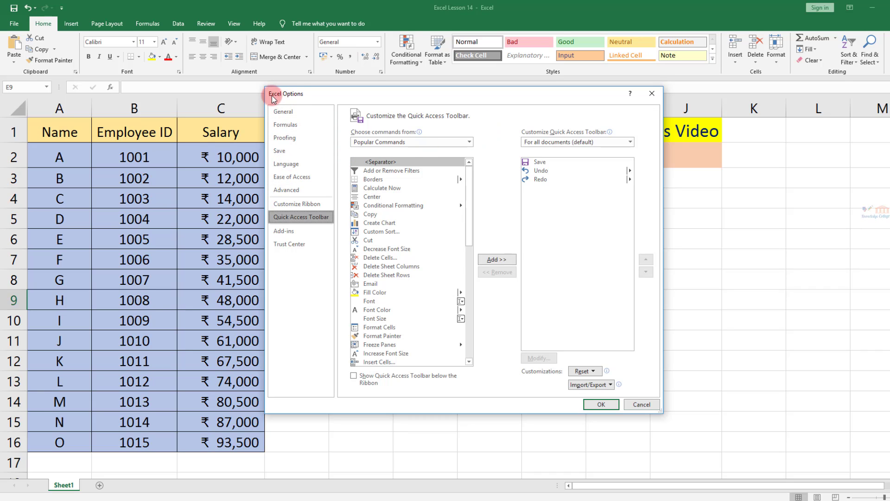
click(310, 222)
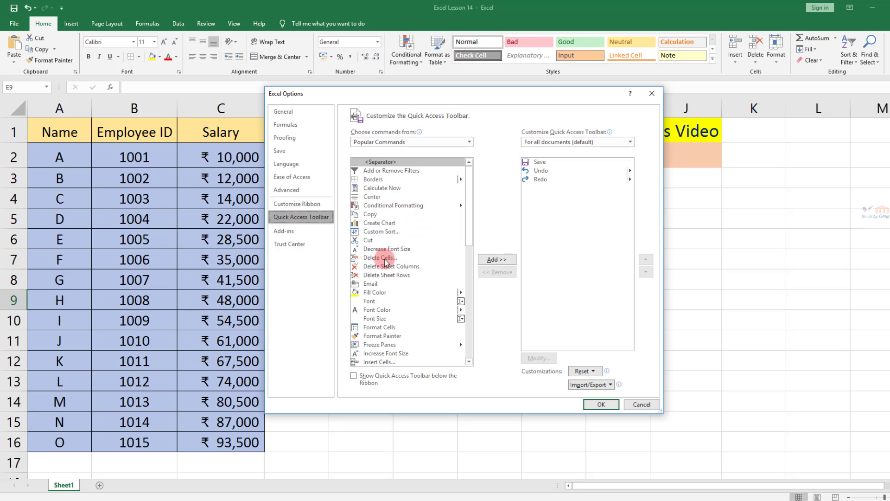
click(375, 292)
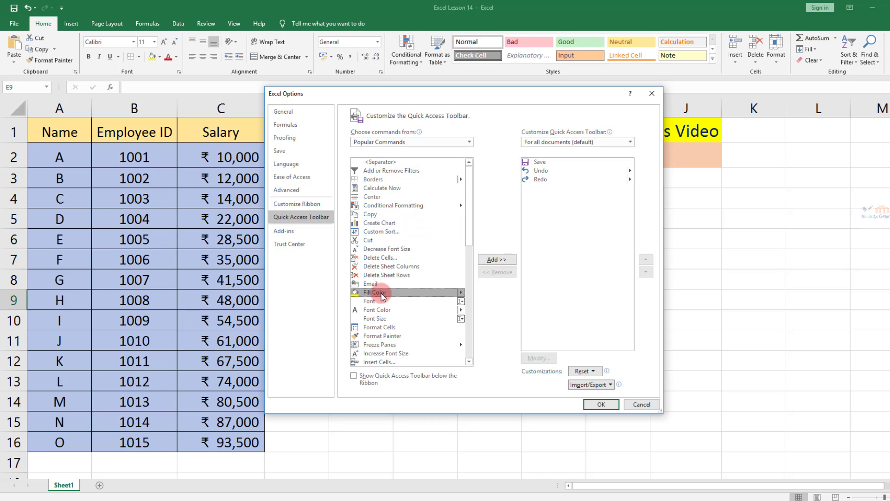
click(510, 260)
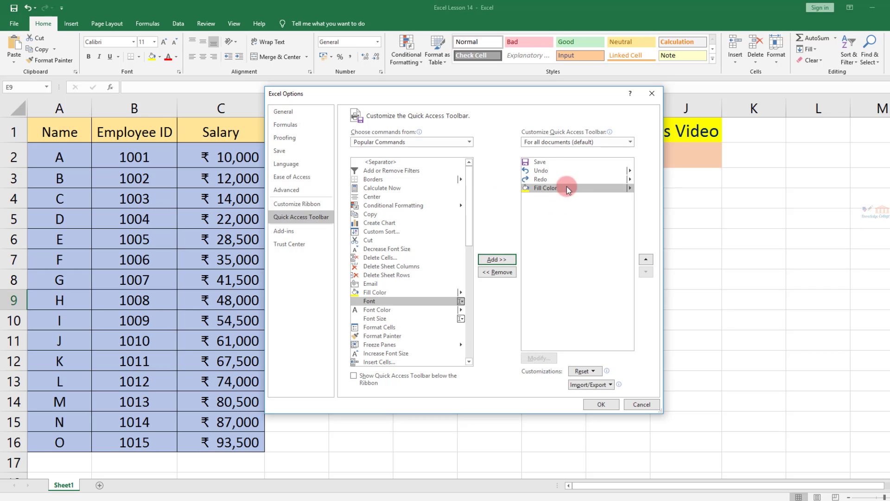
- Add Copy and Cut to the toolbar list, then remove Cut again
click(374, 215)
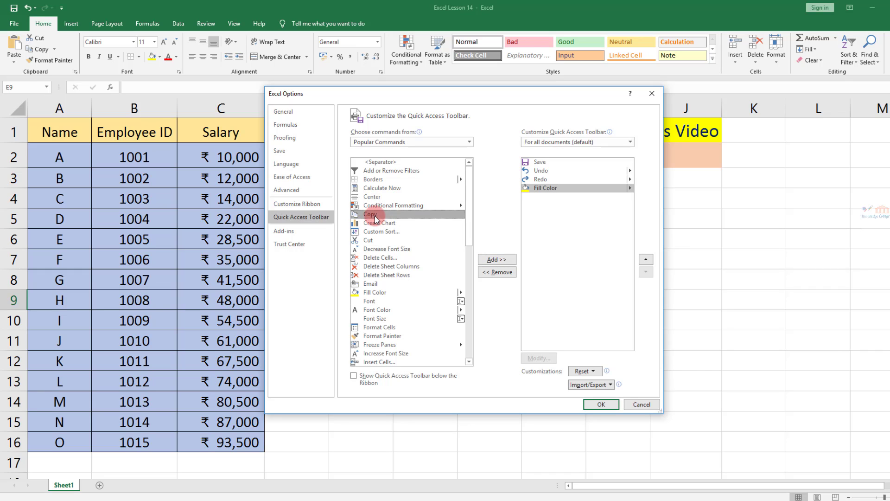
click(496, 258)
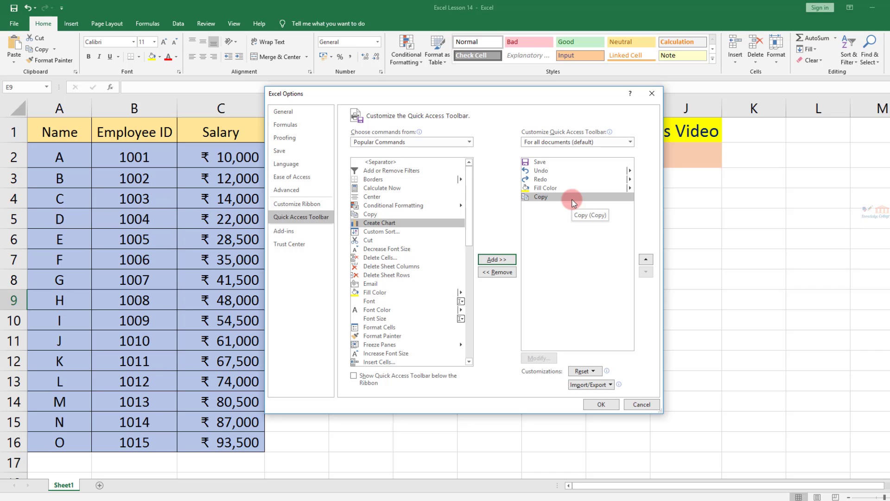
click(369, 240)
click(496, 258)
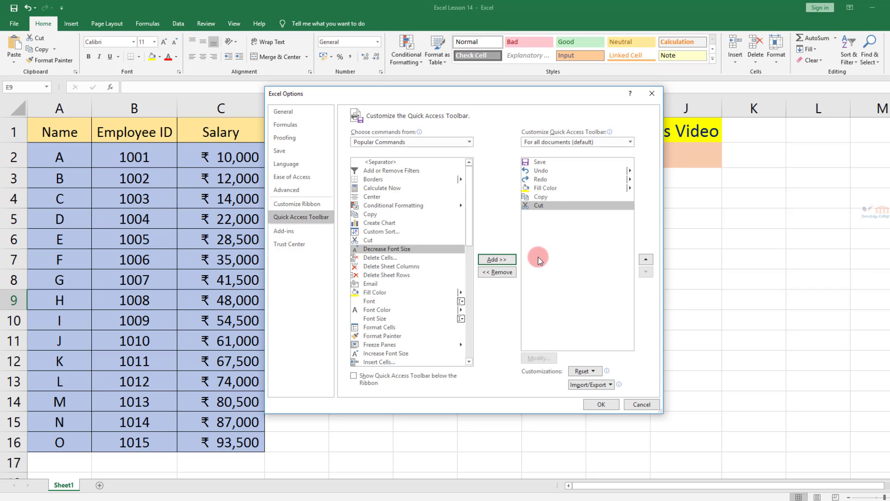
click(551, 207)
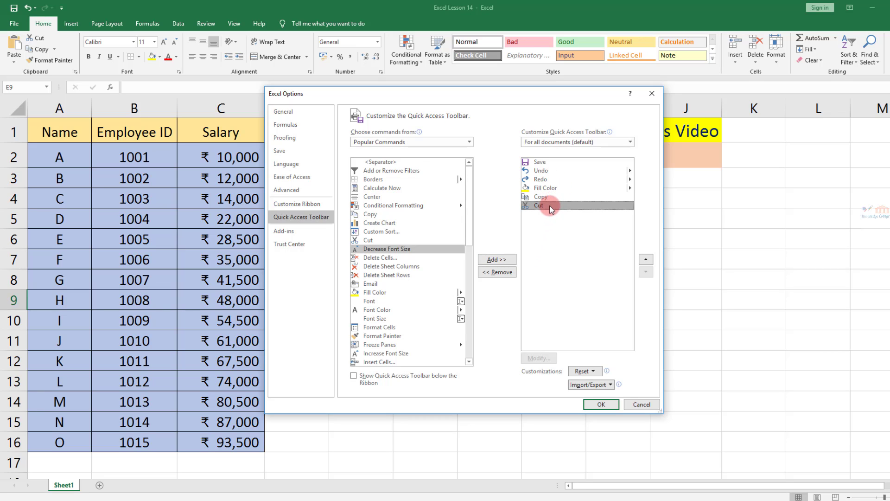
click(497, 273)
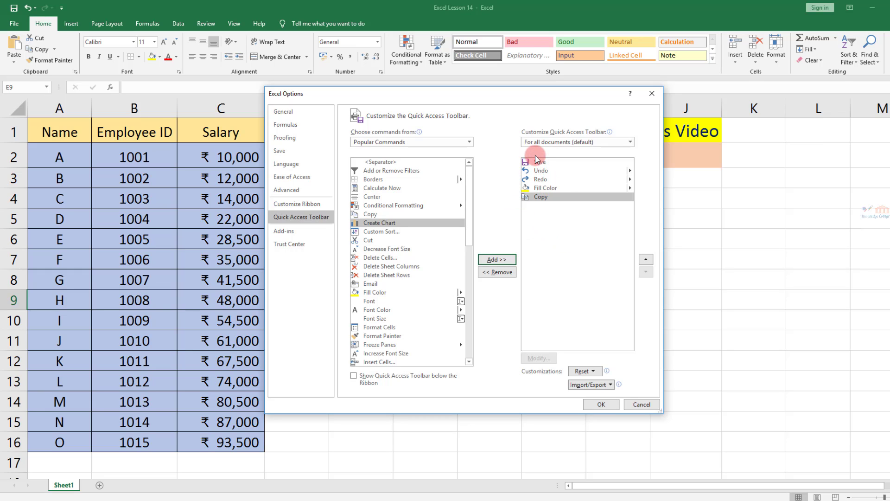
- Move Fill Color up three places to the front of the toolbar and confirm with OK
click(550, 188)
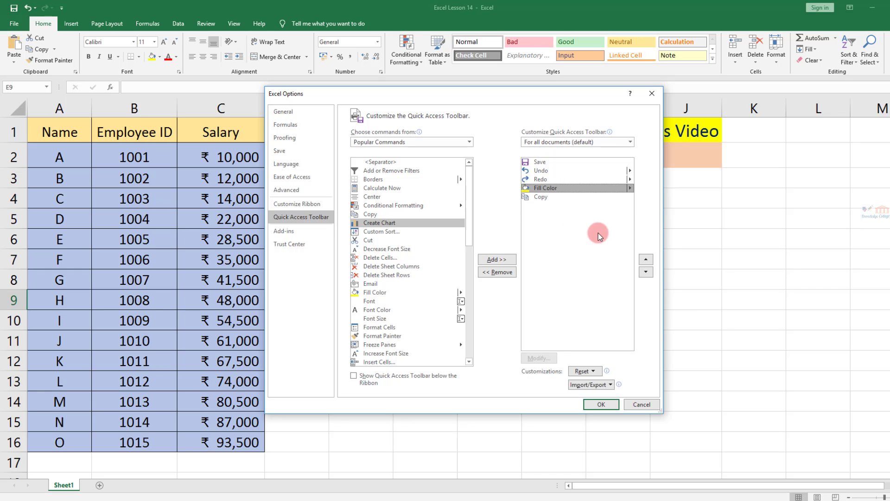
click(645, 260)
click(645, 259)
click(646, 260)
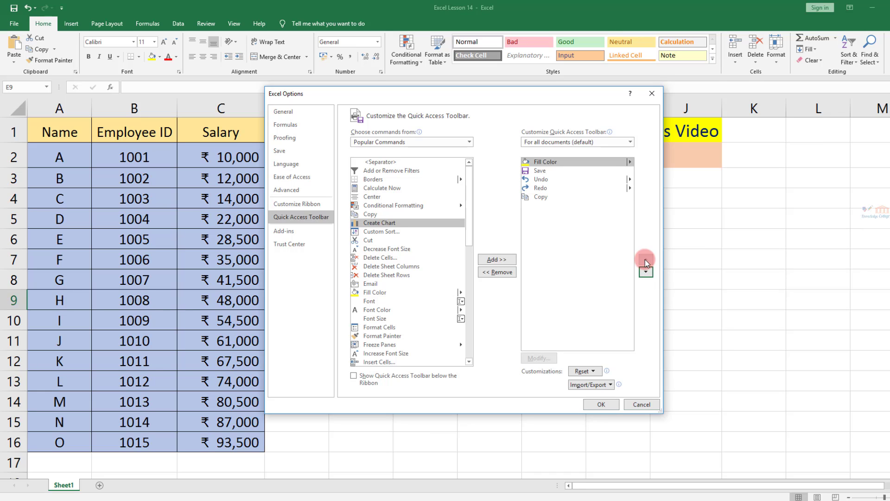
click(543, 163)
click(603, 404)
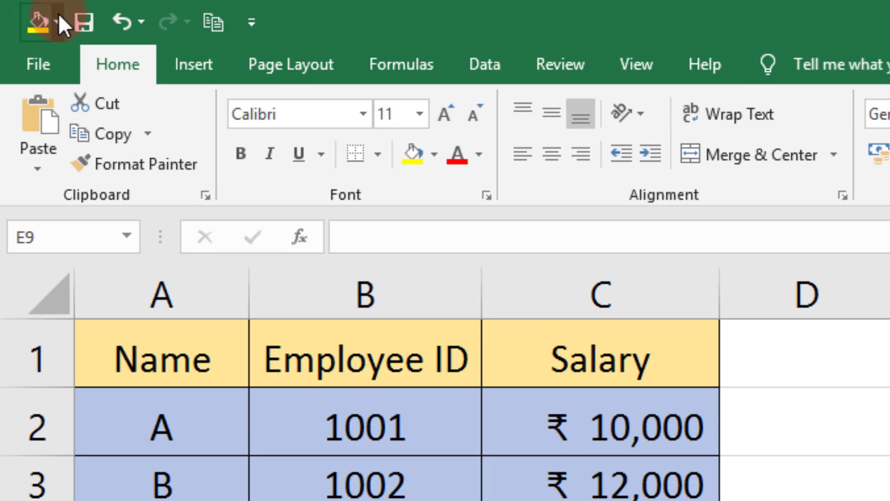
- Reopen Excel Options at the Quick Access Toolbar page and cancel without changes
click(85, 17)
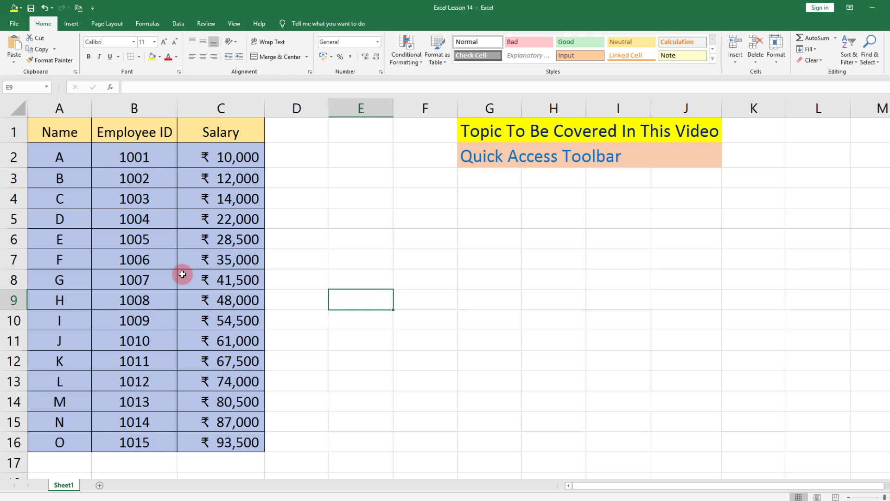
click(23, 22)
click(40, 487)
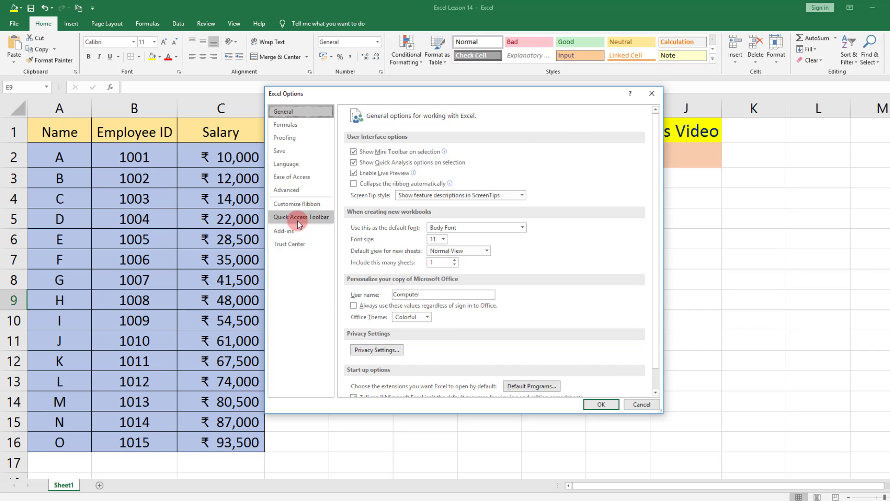
click(297, 221)
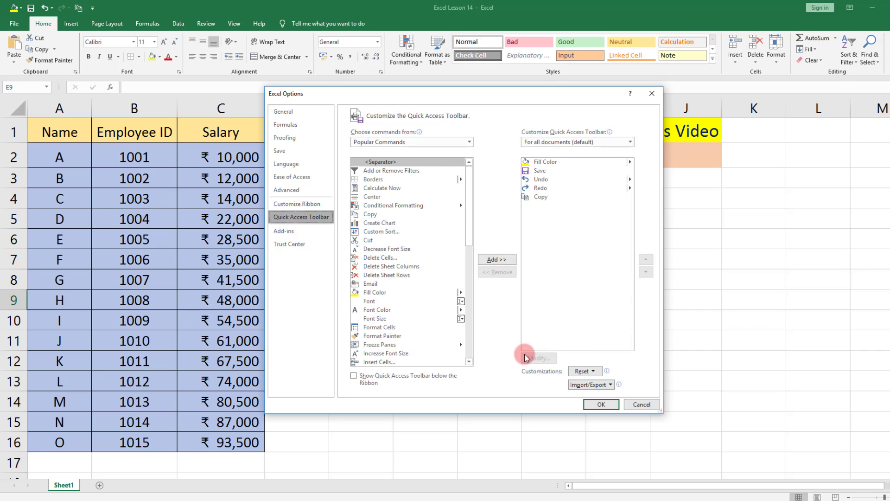
click(643, 404)
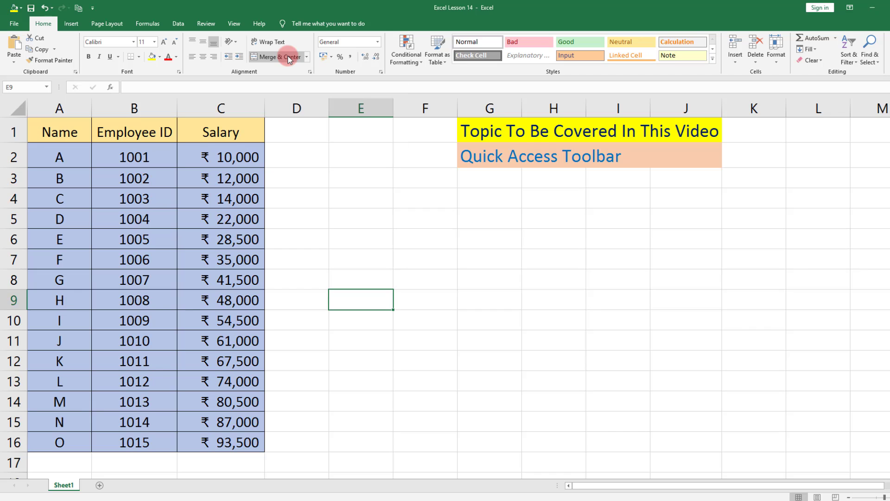
right_click(288, 57)
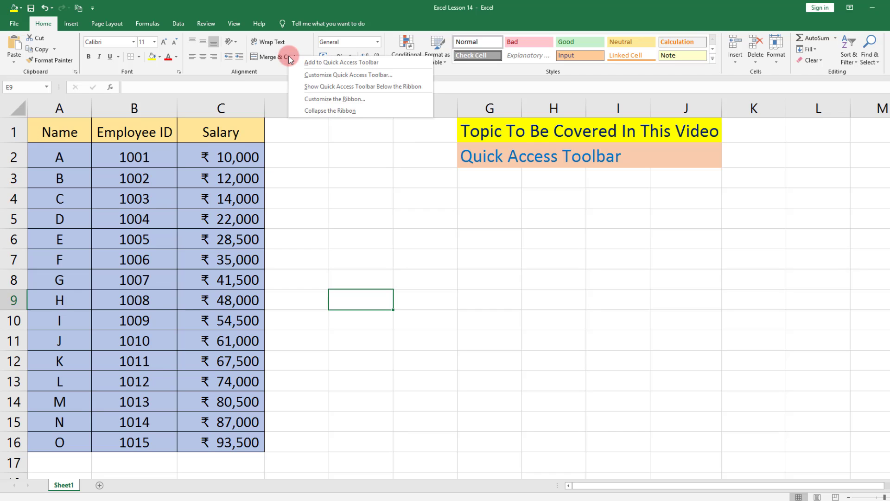
click(330, 65)
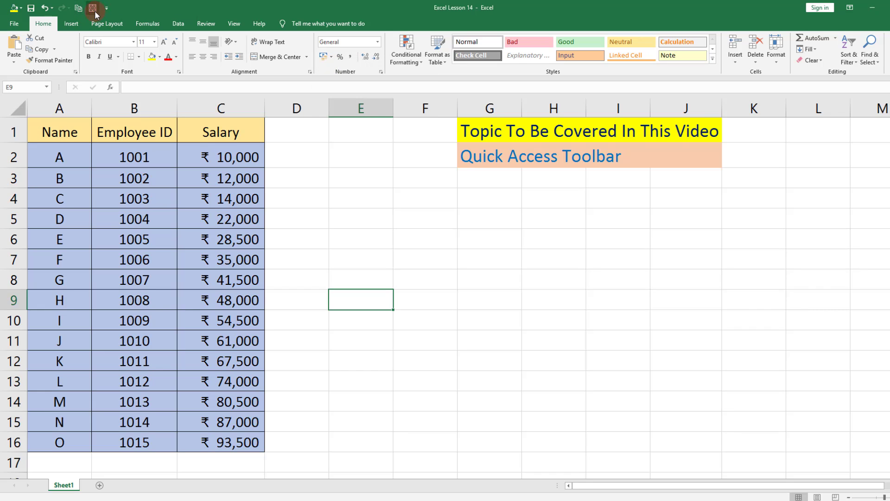
click(92, 8)
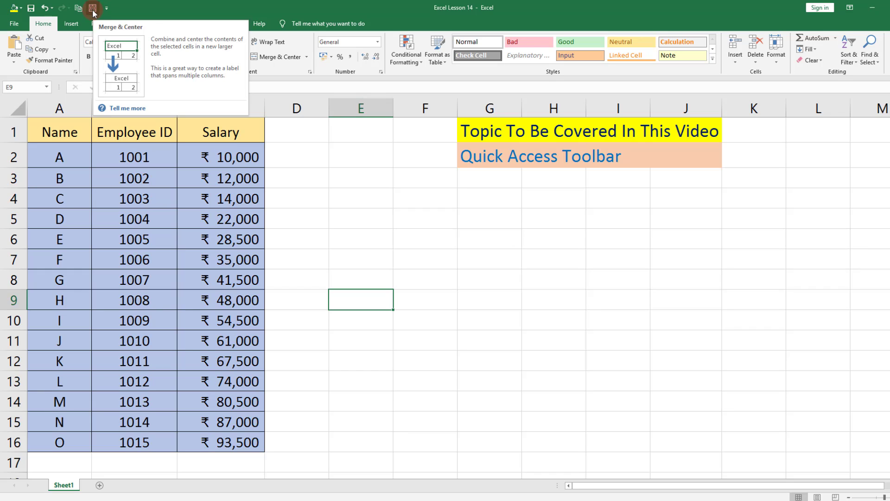
right_click(93, 8)
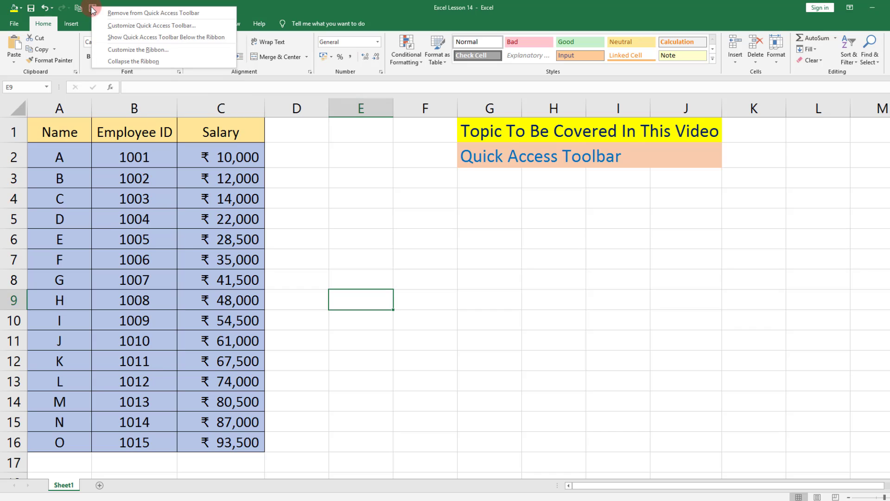
click(138, 15)
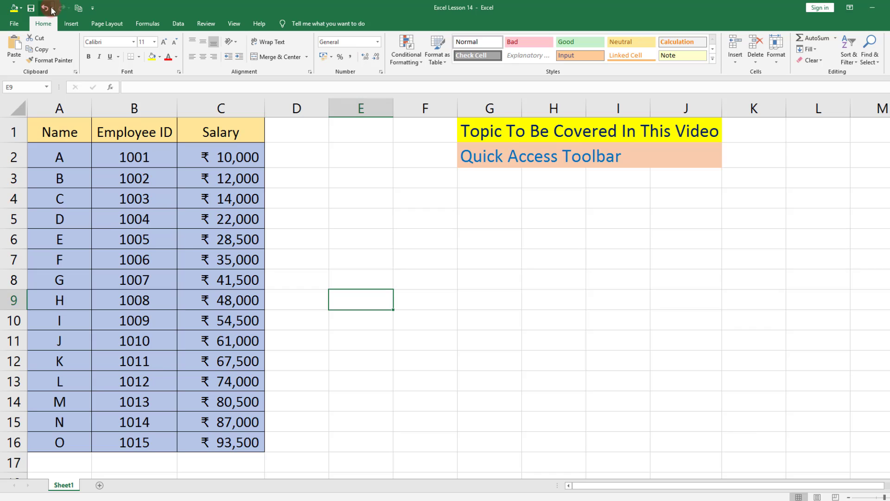
click(108, 48)
click(93, 10)
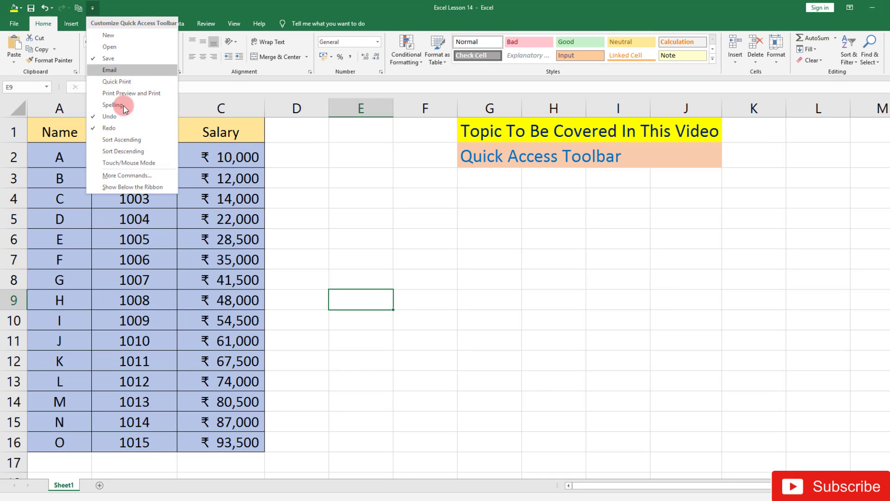
click(132, 187)
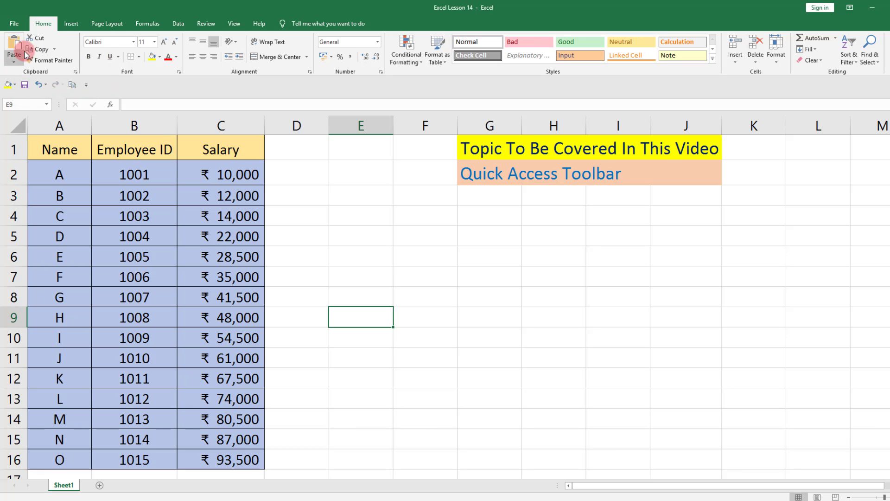
click(87, 85)
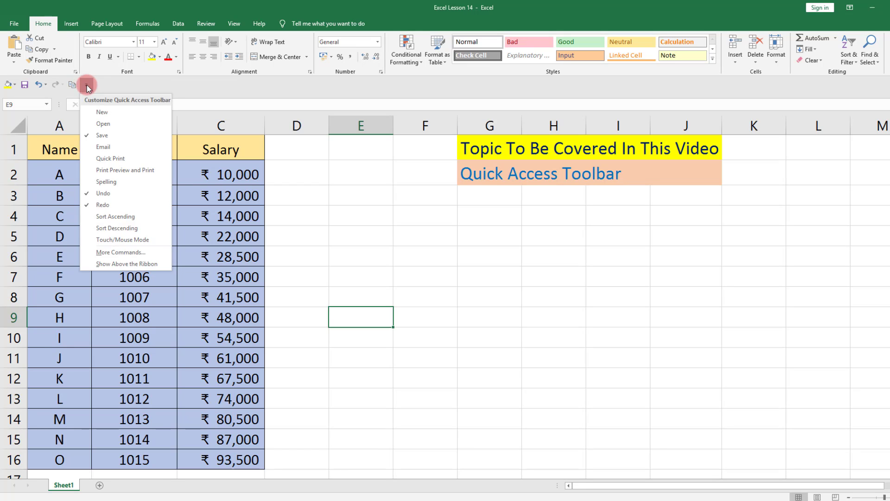
click(110, 263)
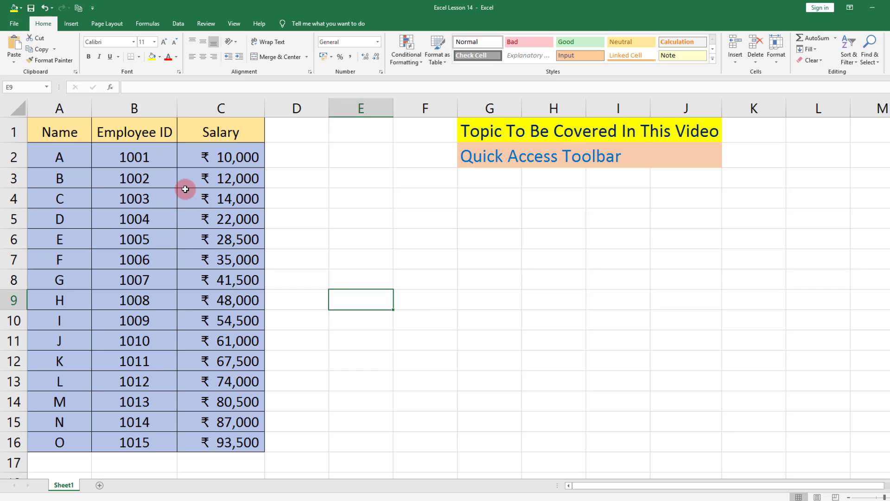
key(alt)
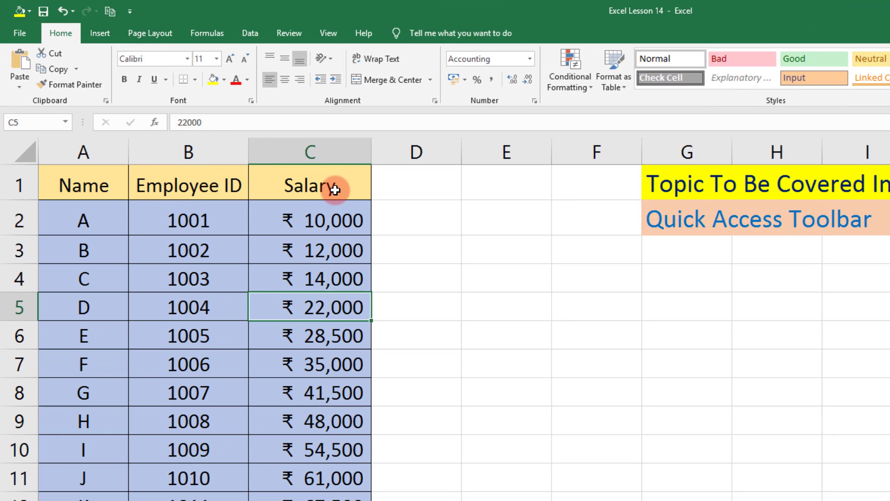
- Set header cells A1:C1 to font size 18 using the Alt, H, F, S keytips
drag(70, 183, 286, 184)
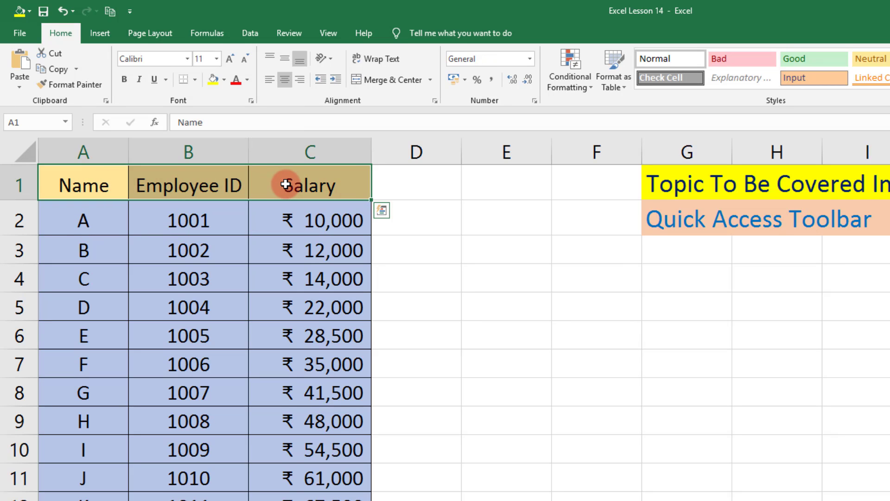
key(alt)
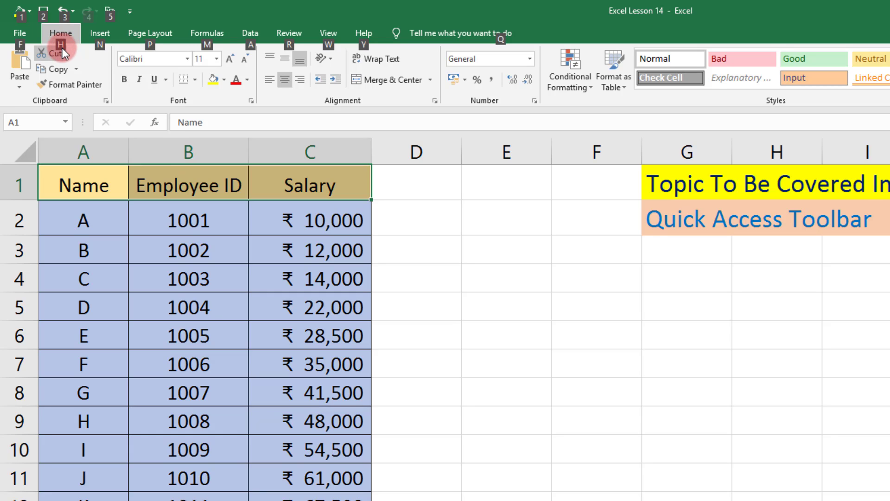
key(h)
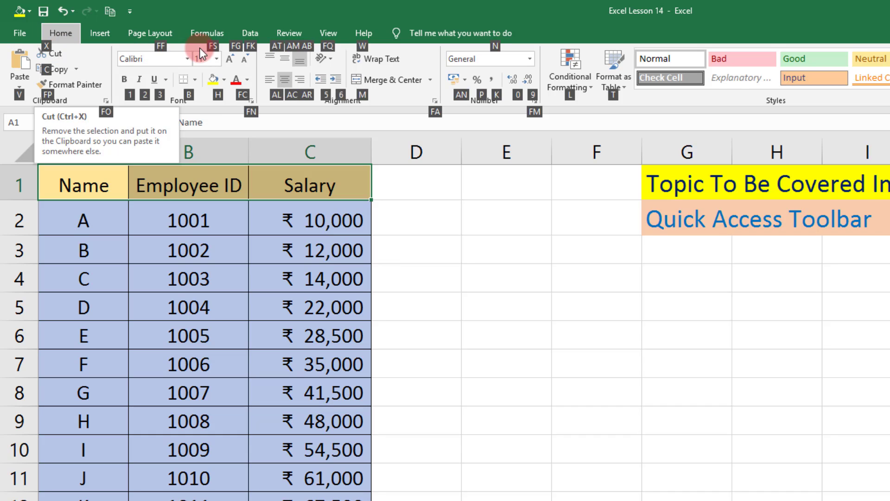
key(f)
key(s)
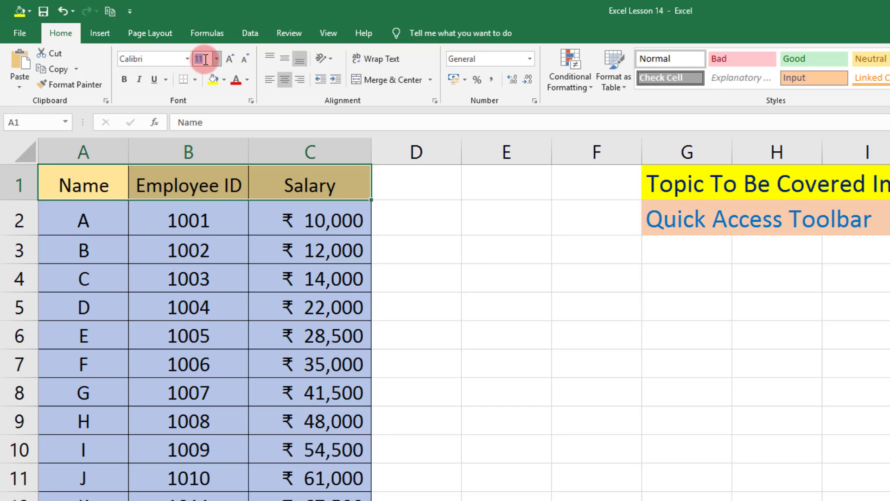
text(18)
key(Return)
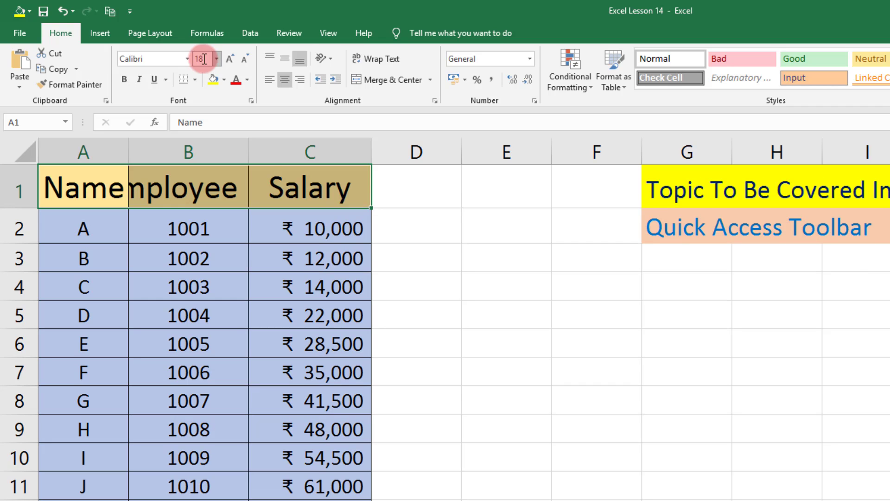
drag(84, 193, 347, 196)
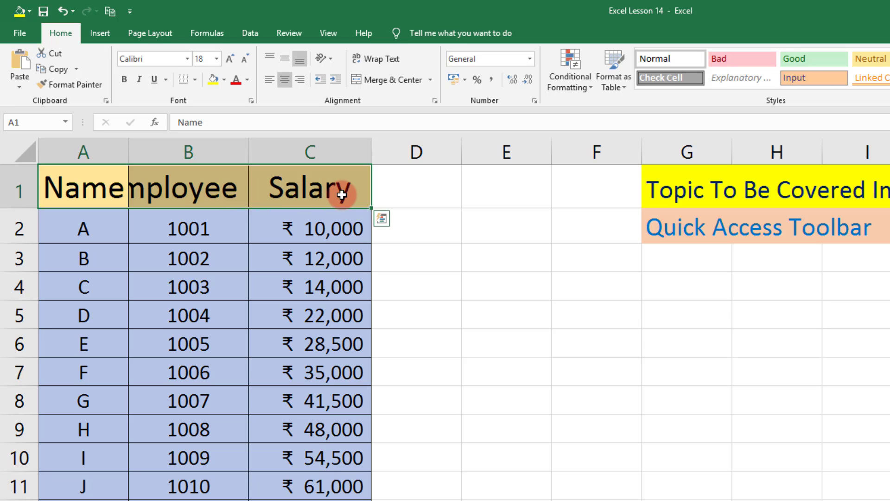